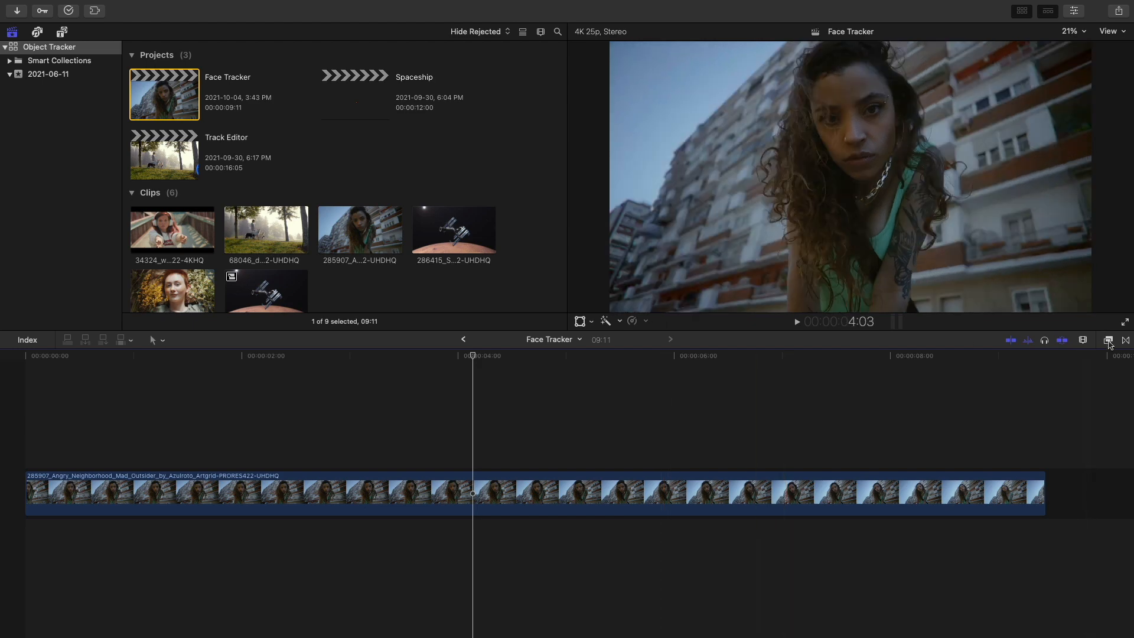
Apply the Cross Hatch effect from the Stylize effects to the woman's detected face in the viewer
left_click(1108, 341)
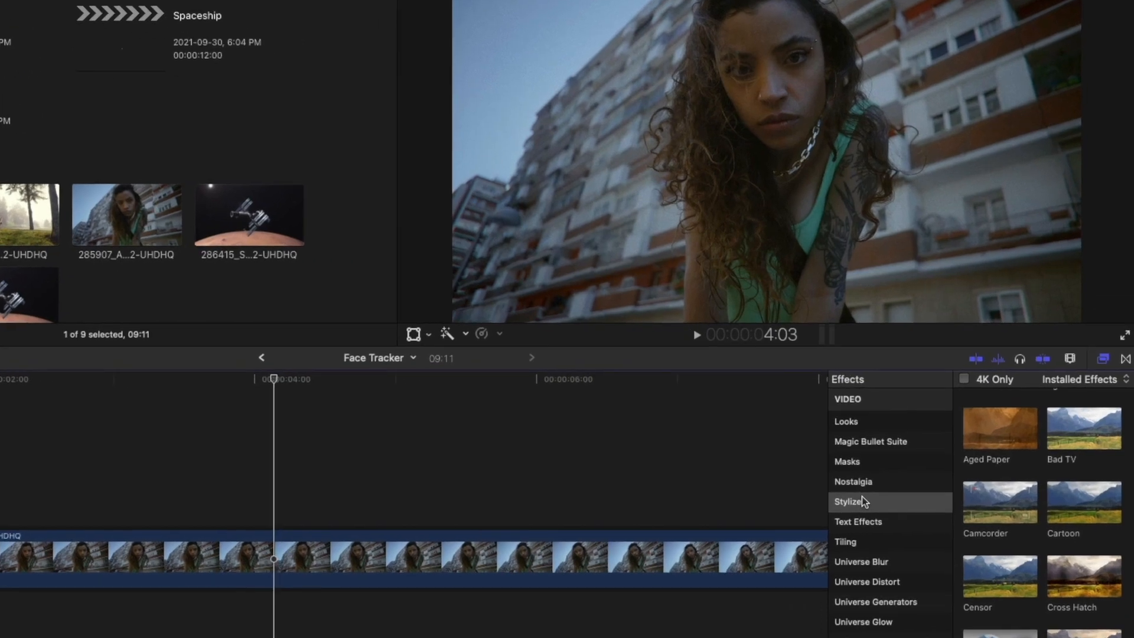
left_click(1084, 583)
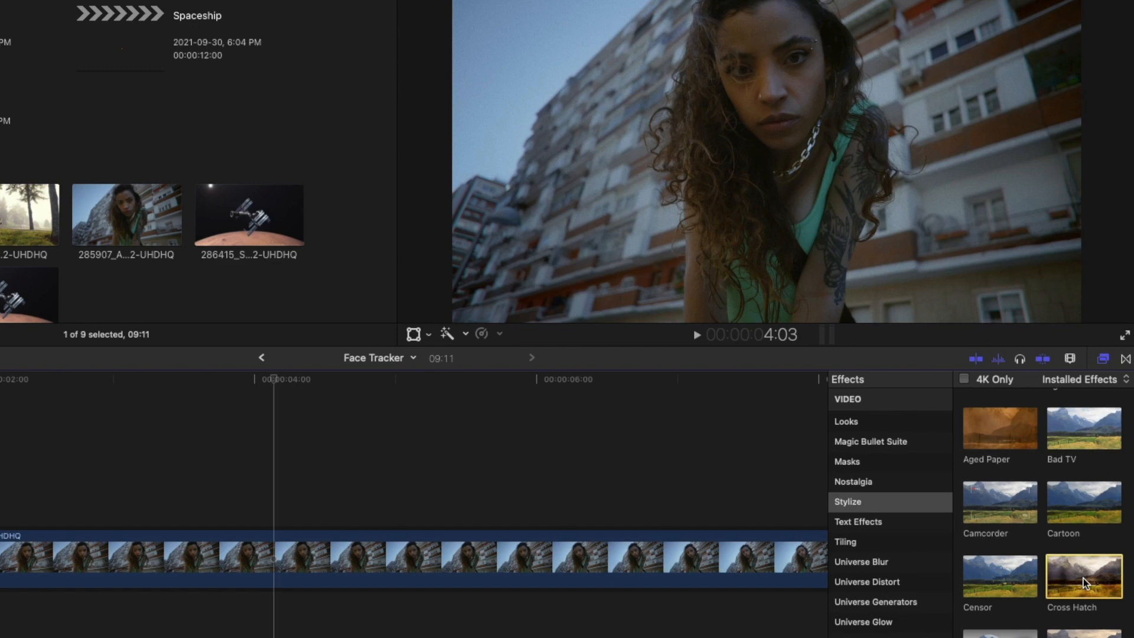
mouse_move(1083, 583)
left_mouse_down()
mouse_move(966, 462)
mouse_move(879, 336)
mouse_move(781, 103)
left_mouse_up()
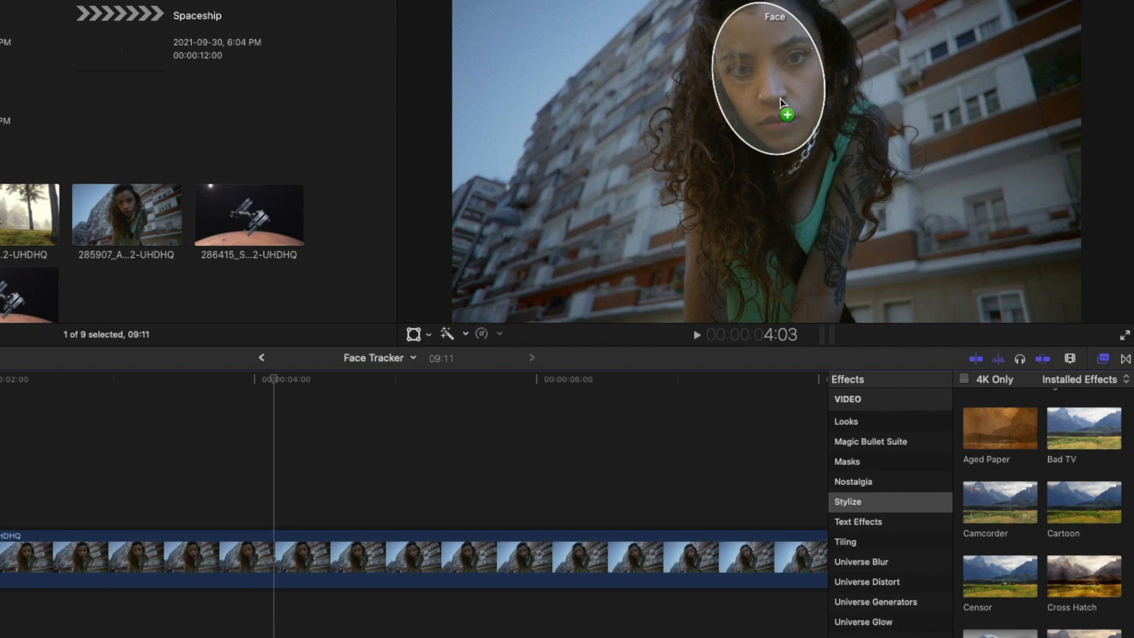
mouse_move(781, 98)
left_mouse_down()
mouse_move(651, 99)
mouse_move(612, 144)
mouse_move(887, 138)
mouse_move(962, 118)
mouse_move(948, 159)
mouse_move(855, 228)
mouse_move(843, 264)
mouse_move(986, 241)
mouse_move(992, 157)
mouse_move(976, 106)
mouse_move(860, 71)
mouse_move(762, 99)
mouse_move(584, 122)
mouse_move(755, 79)
left_mouse_up()
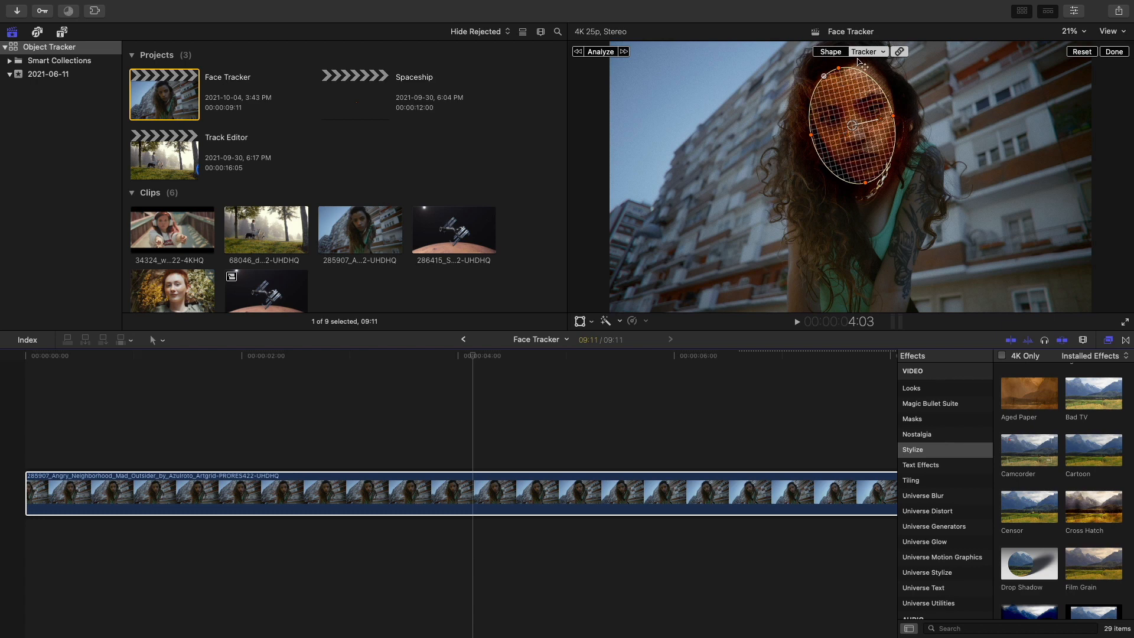
Check the face mask's tracker region, then analyze the track both backward and forward from the playhead
left_click(863, 52)
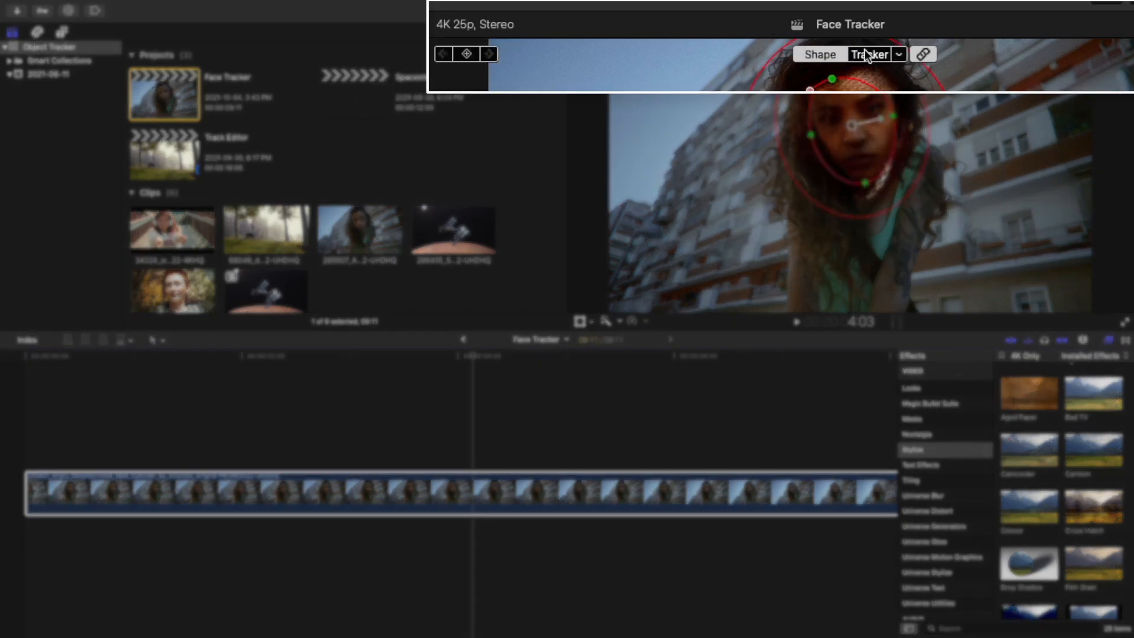
left_click(865, 53)
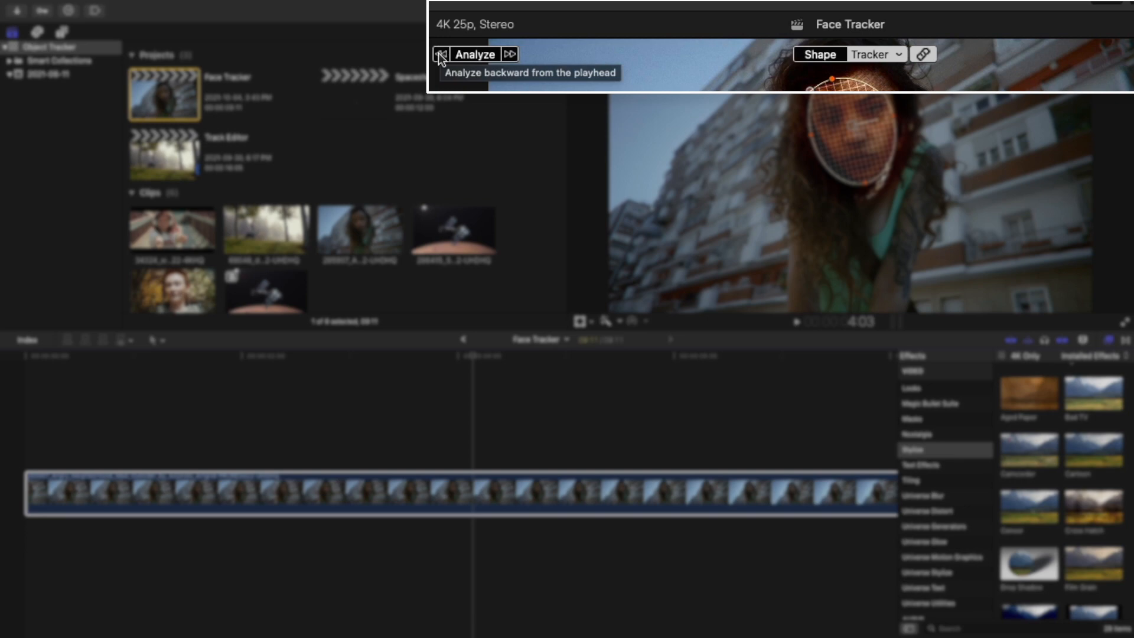
left_click(577, 52)
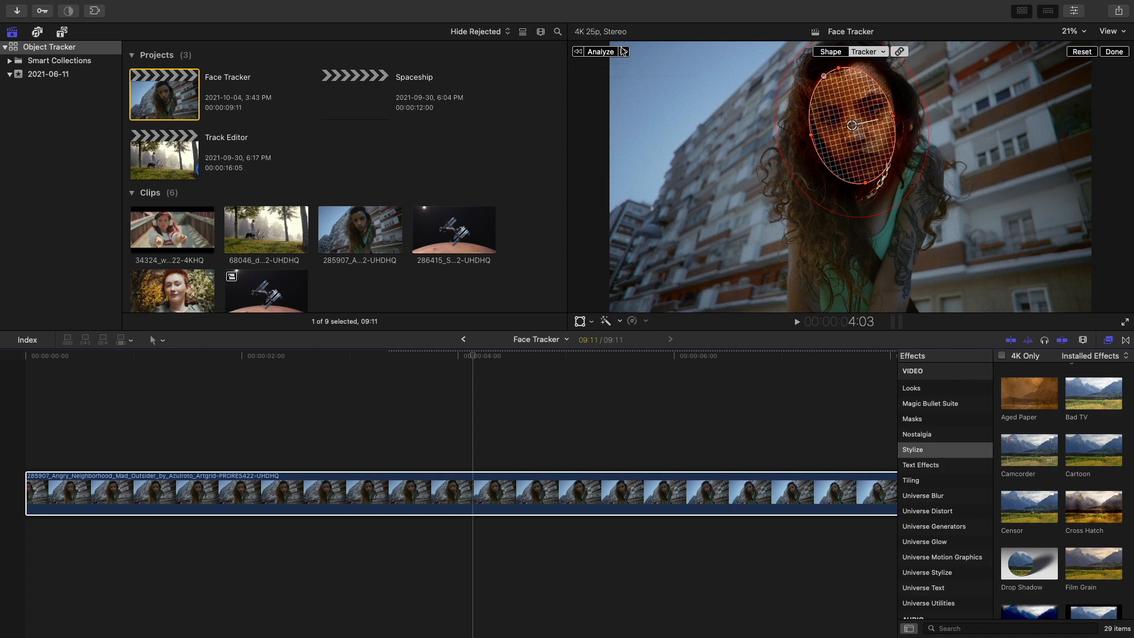
left_click(623, 51)
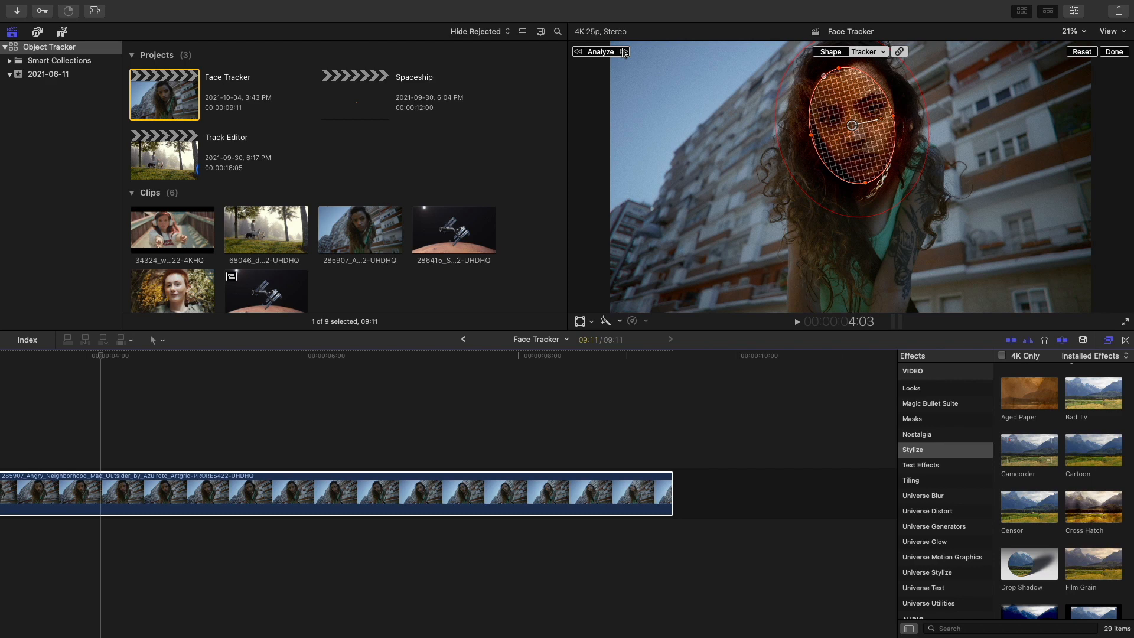
Play the clip full screen from its start to review the tracked face effect
key("Home")
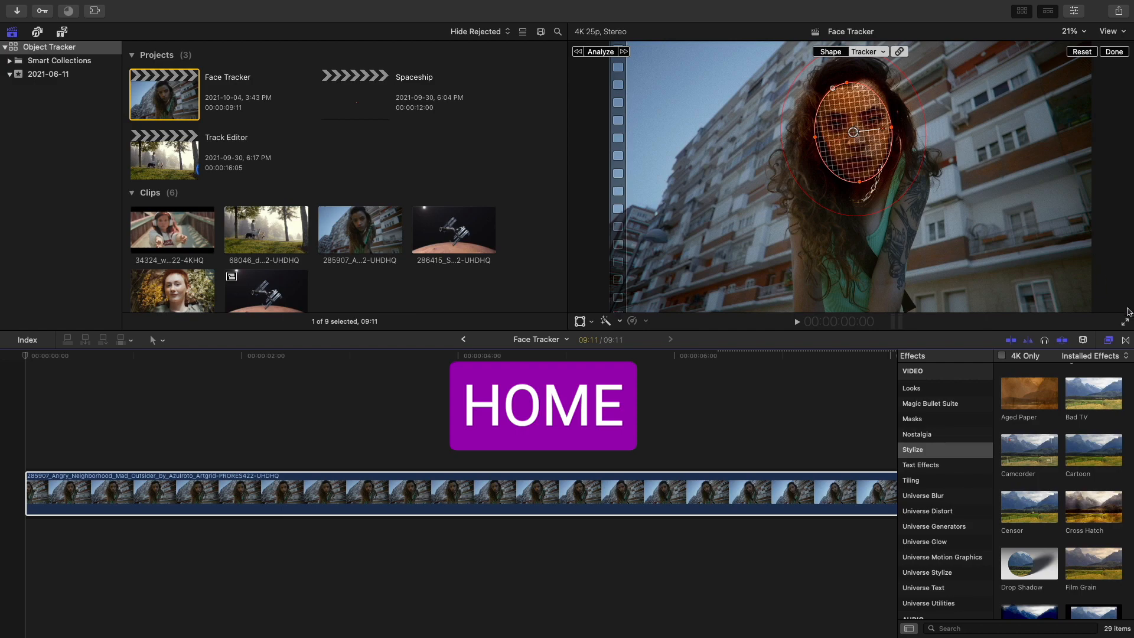
left_click(1124, 321)
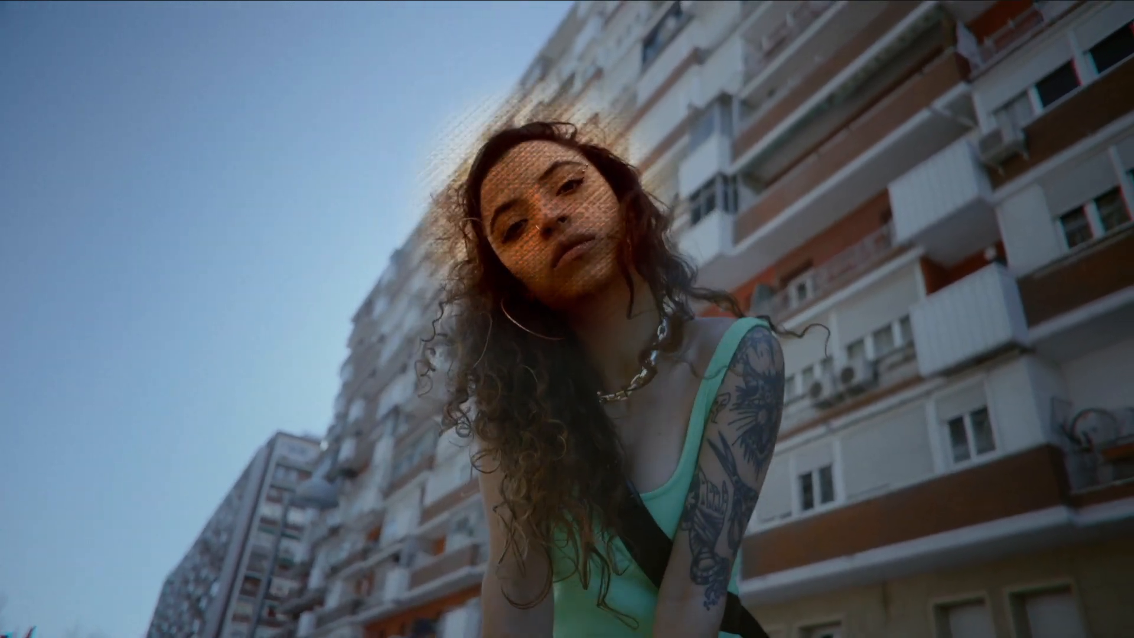
key("Escape")
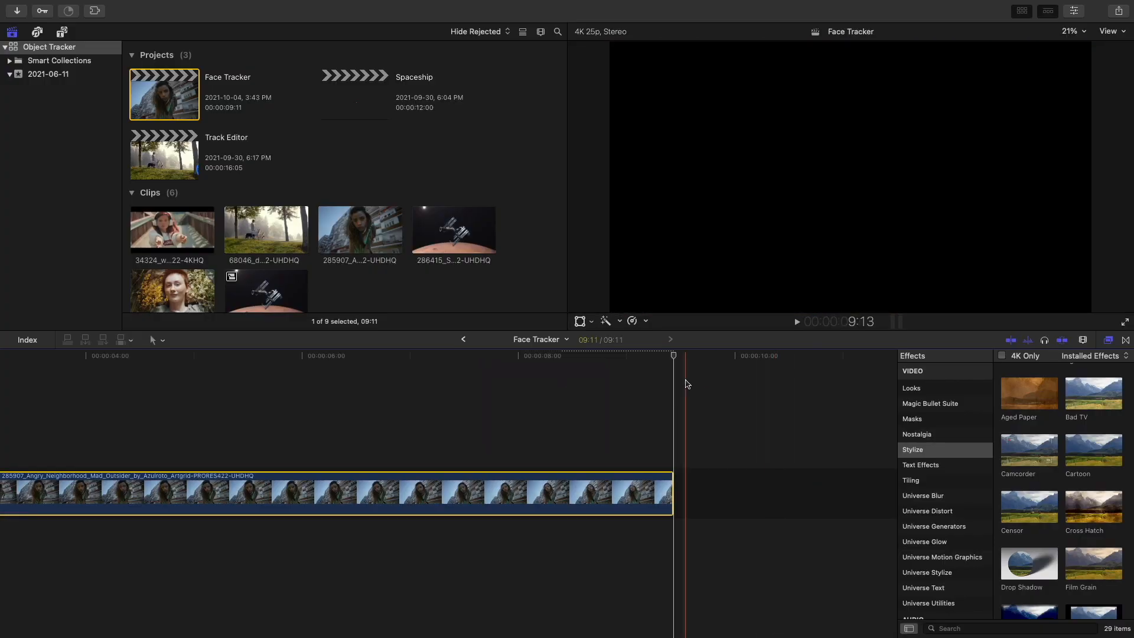
Invert the Cross Hatch effect's masks on the tracked clip
left_click(544, 355)
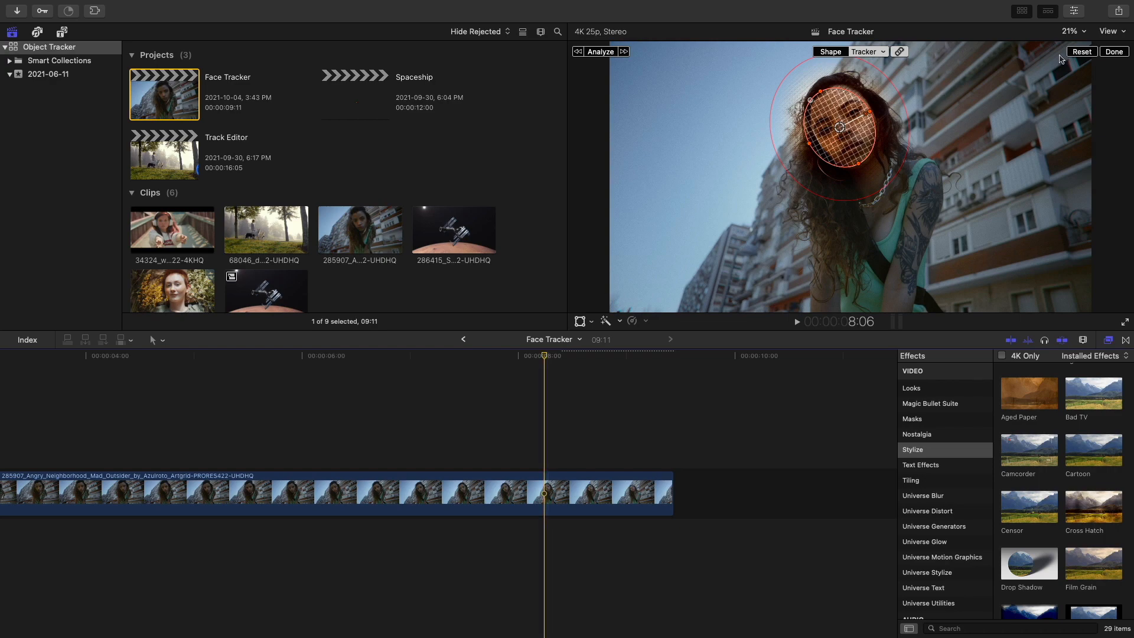
left_click(1075, 12)
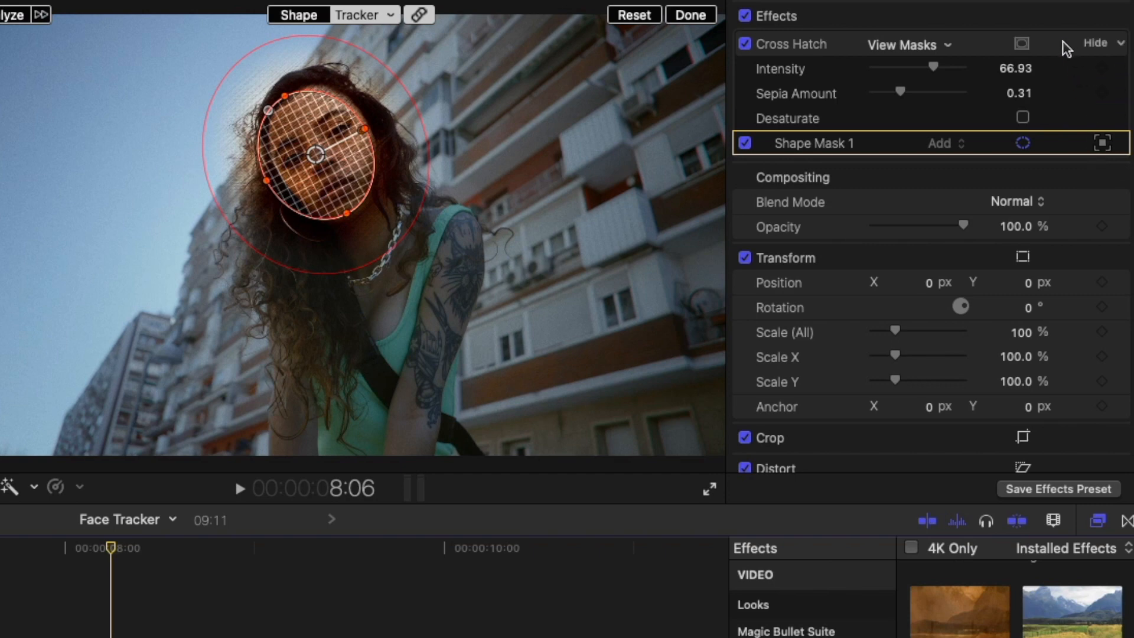
left_click(1025, 43)
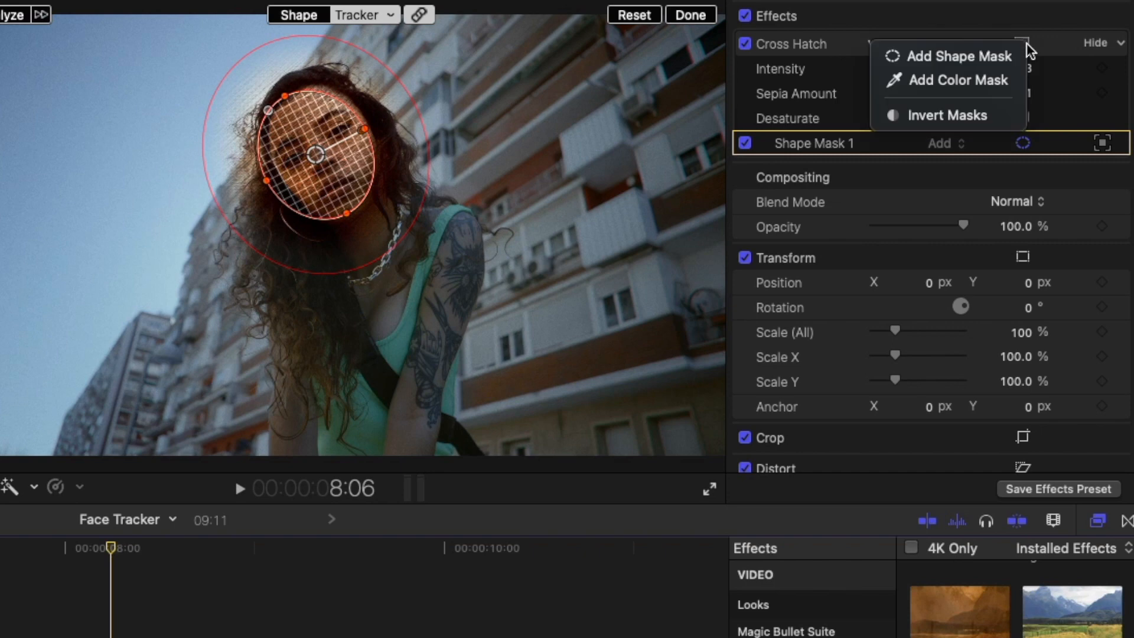
left_click(974, 116)
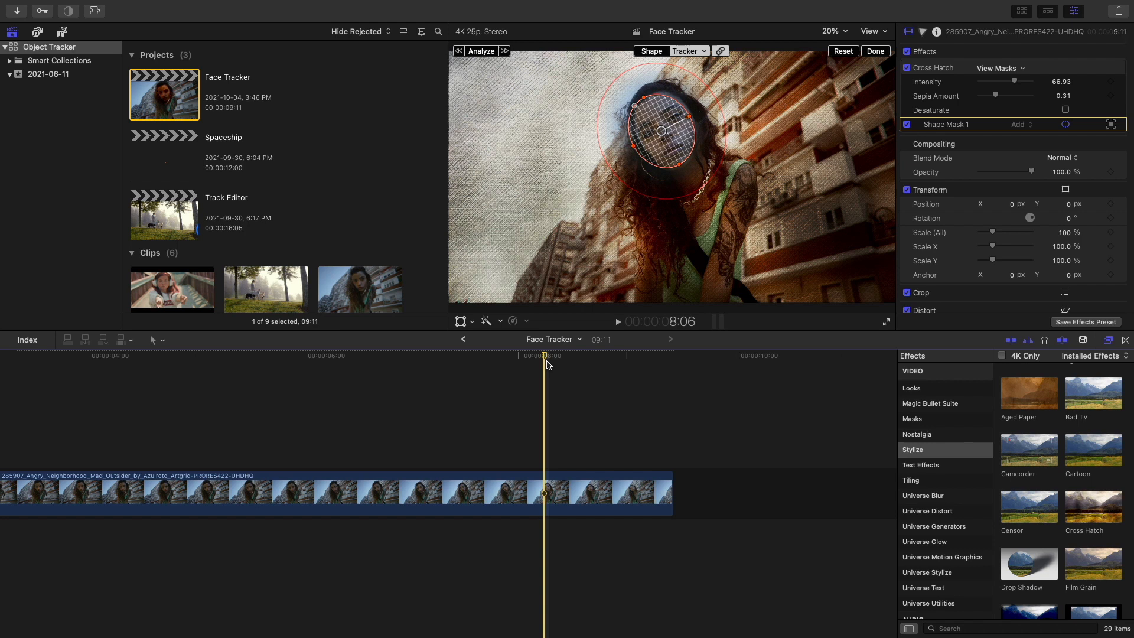
Play the project full screen from the beginning to review the inverted Cross Hatch mask
key("Home")
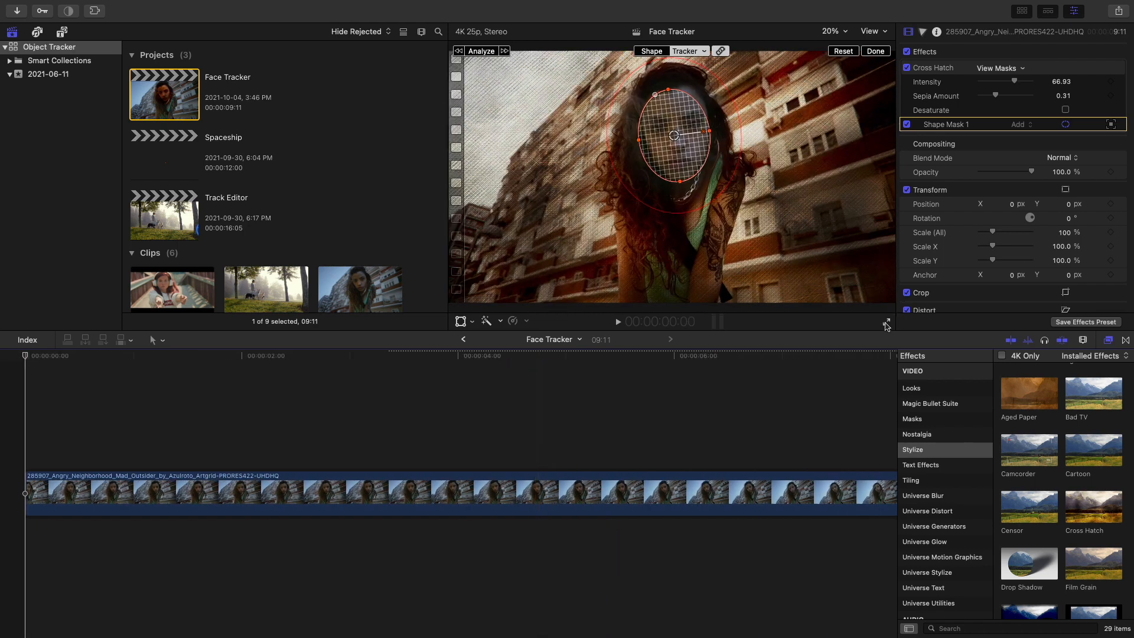
left_click(886, 322)
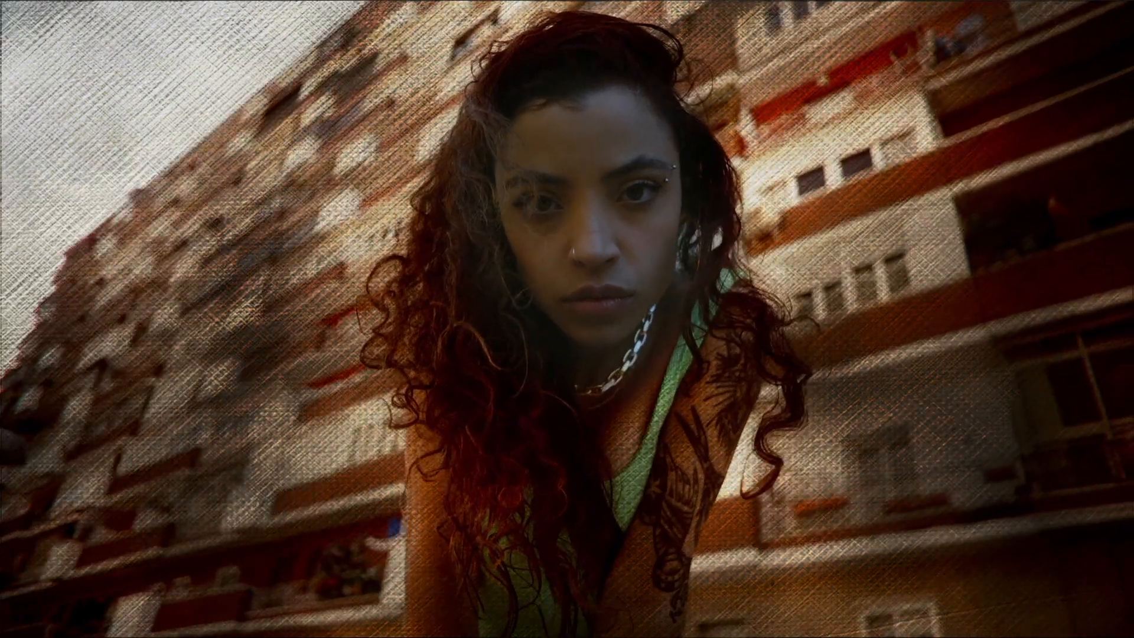
key("Escape")
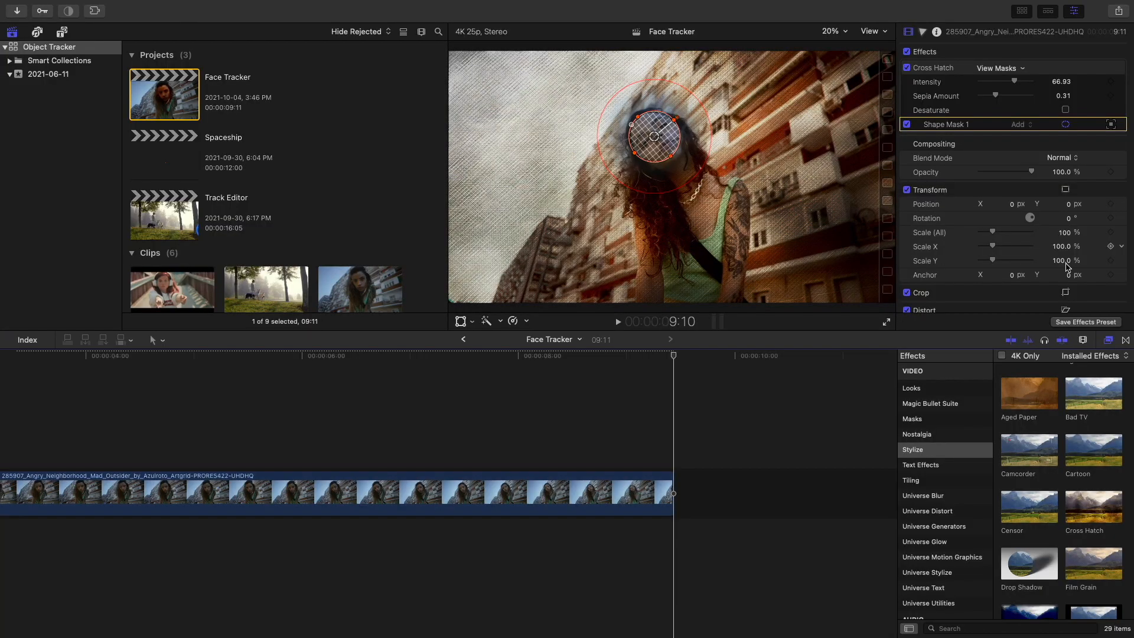
Examine the Analysis Method options available for the clip's face track, leaving the method unchanged
scroll(971, 253, "down", 5)
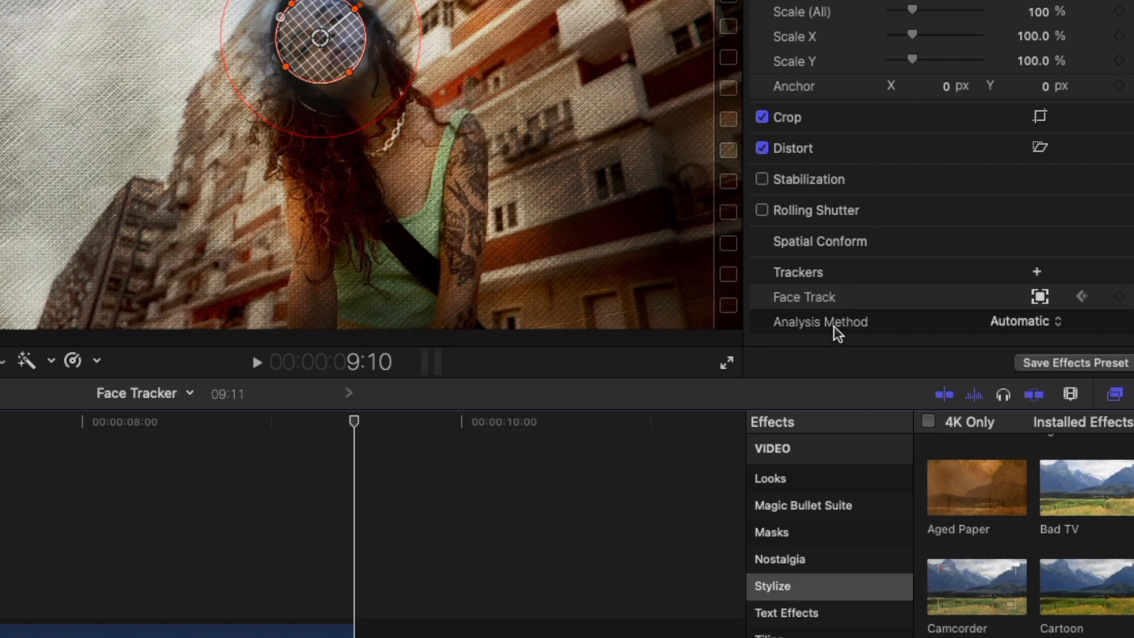
left_click(1050, 322)
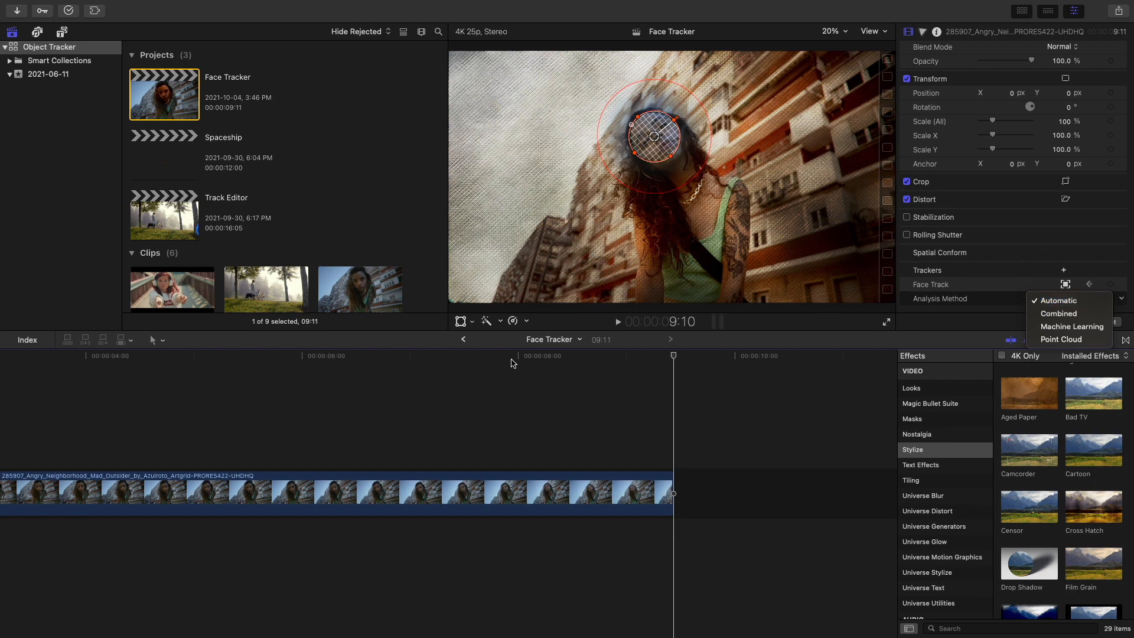
left_click(513, 363)
left_click(478, 358)
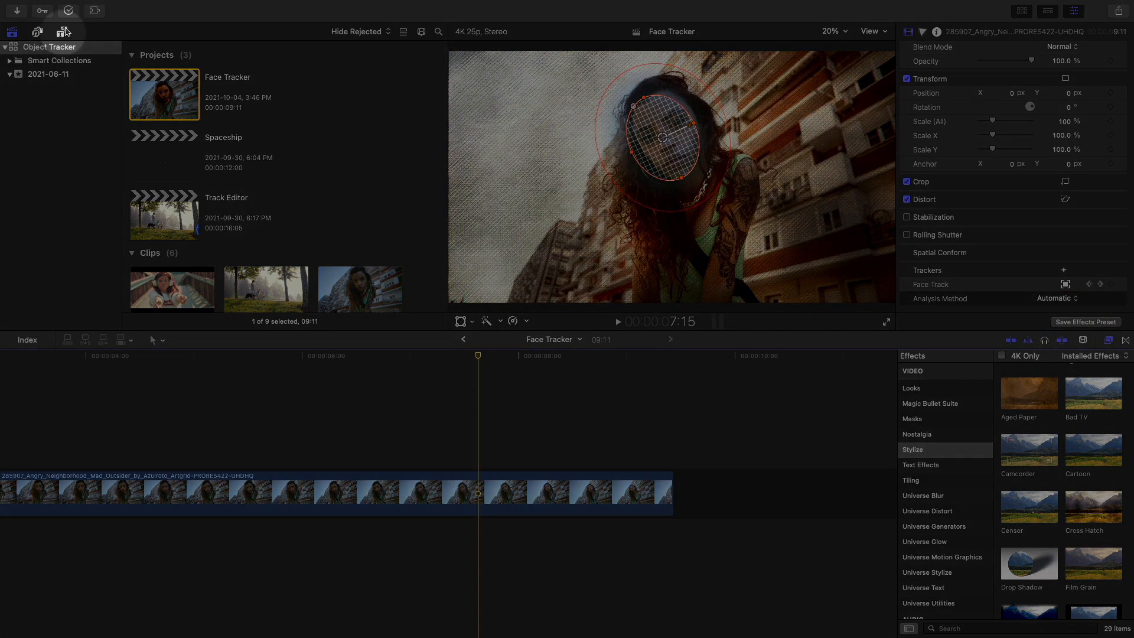
Connect a Custom title above the video clip, spanning the clip's full duration
left_click(63, 33)
scroll(215, 184, "down", 5)
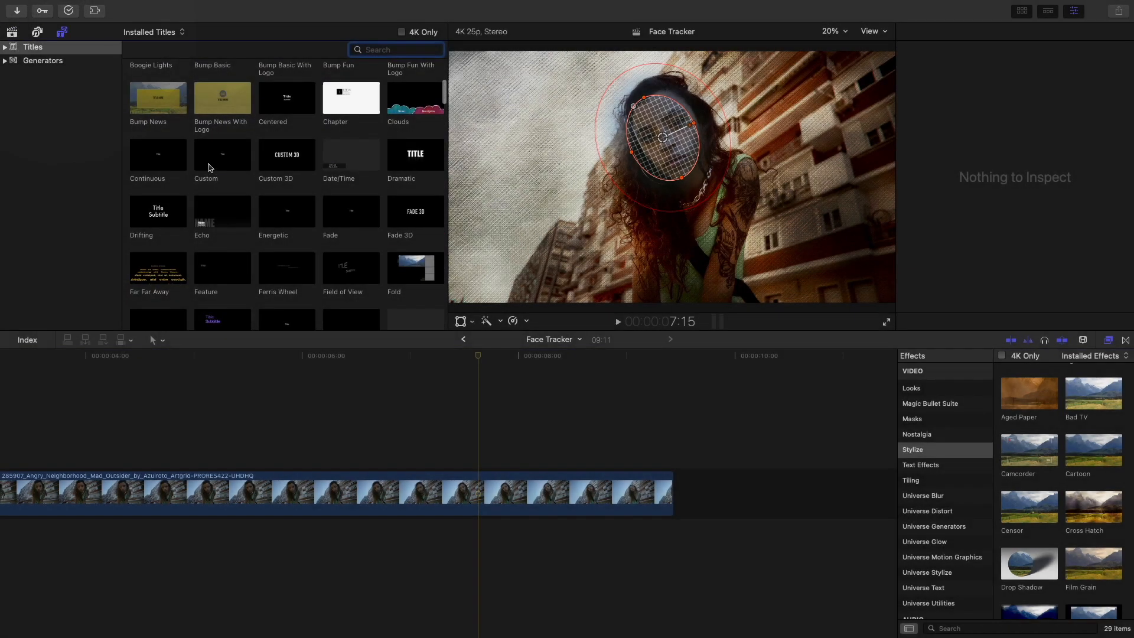
left_click(216, 163)
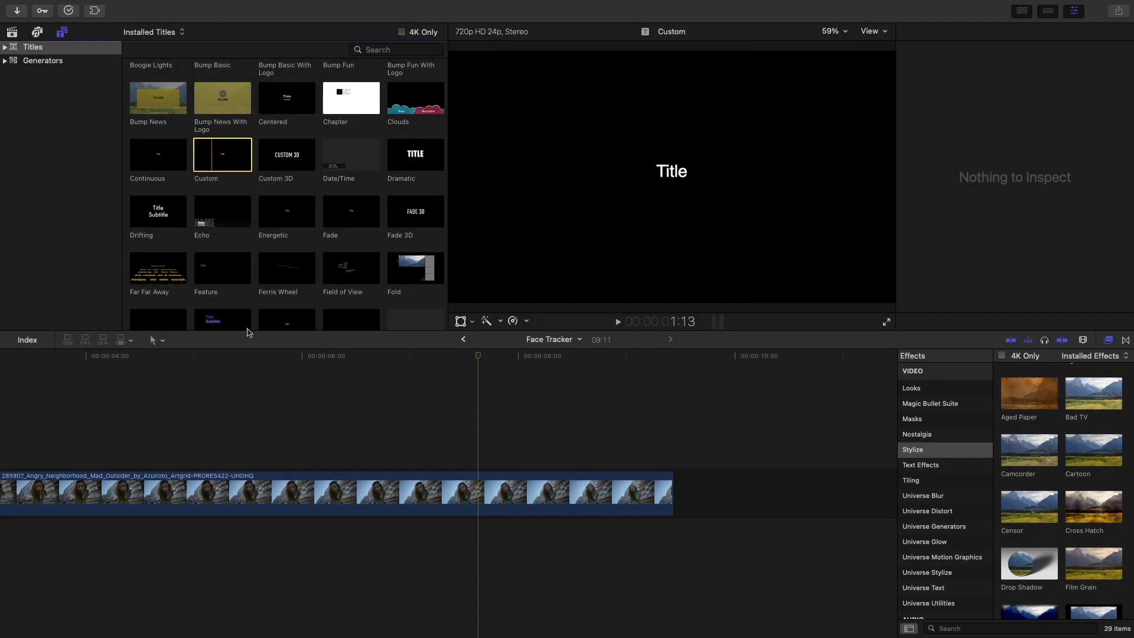
left_click(334, 499)
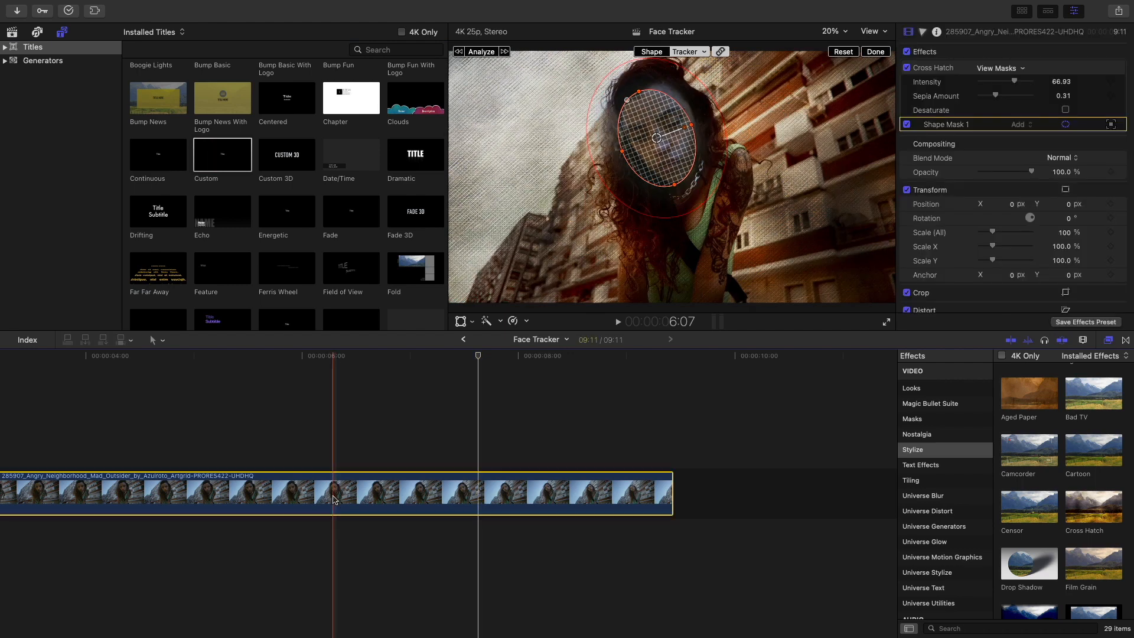
key("x")
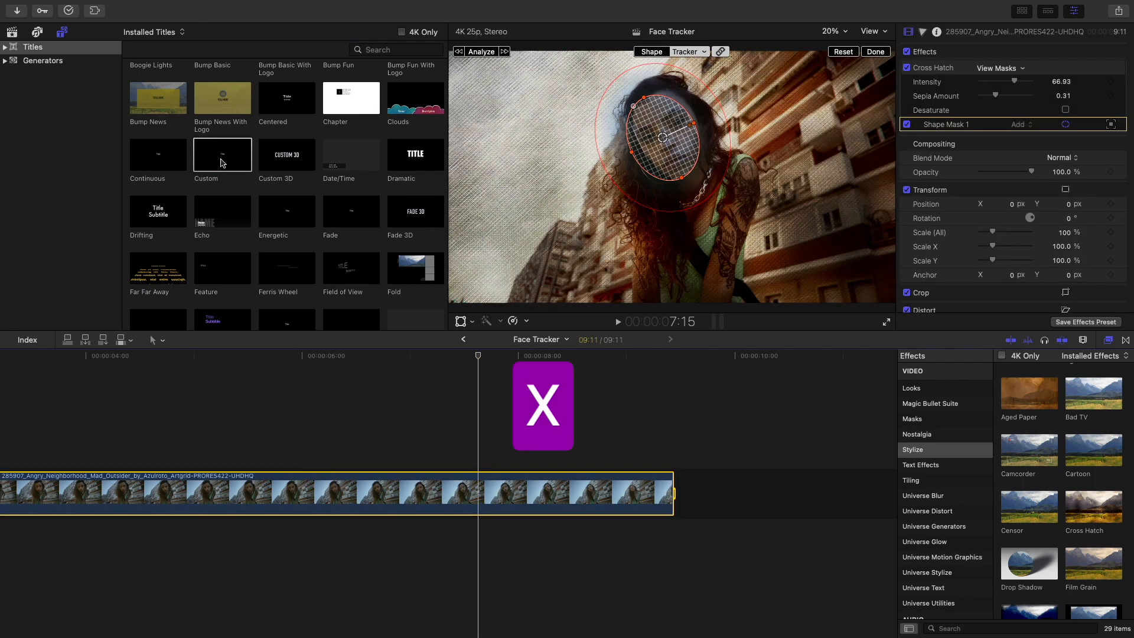
key("q")
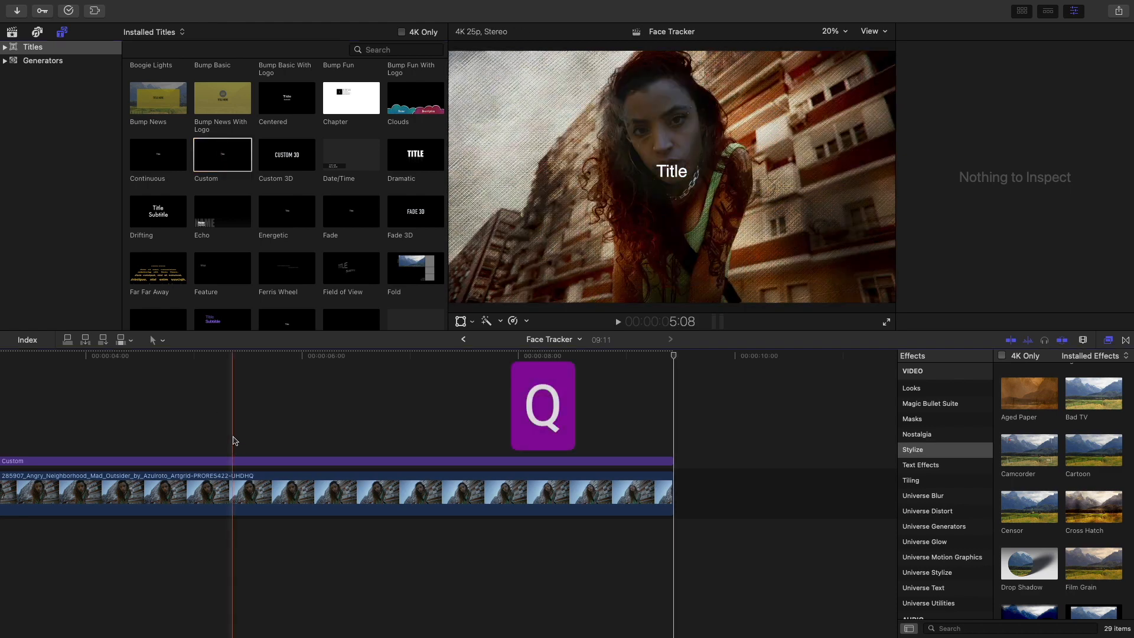
Replace the Custom title's text with "THIS IS IT"
scroll(261, 407, "left", 5)
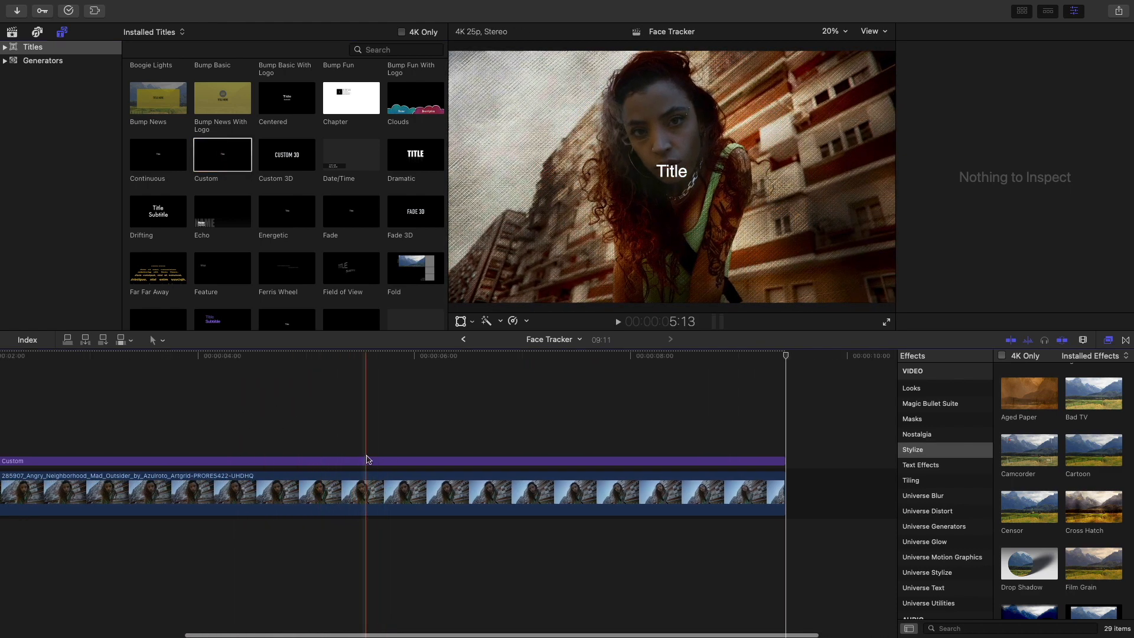
double_click(373, 462)
type("TH")
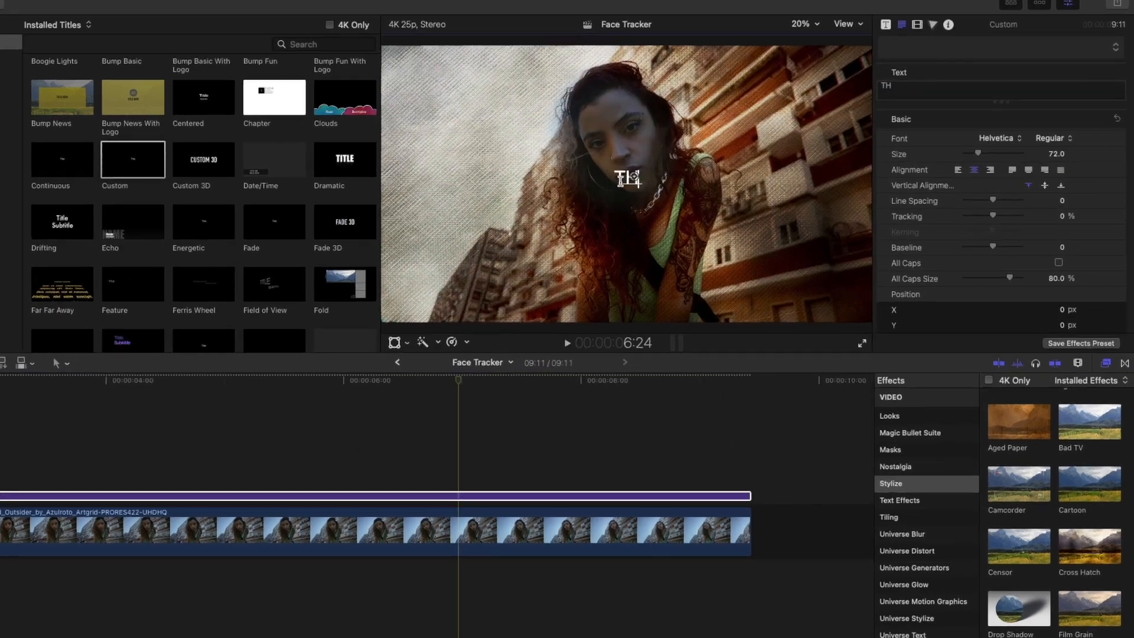
type("IS IS")
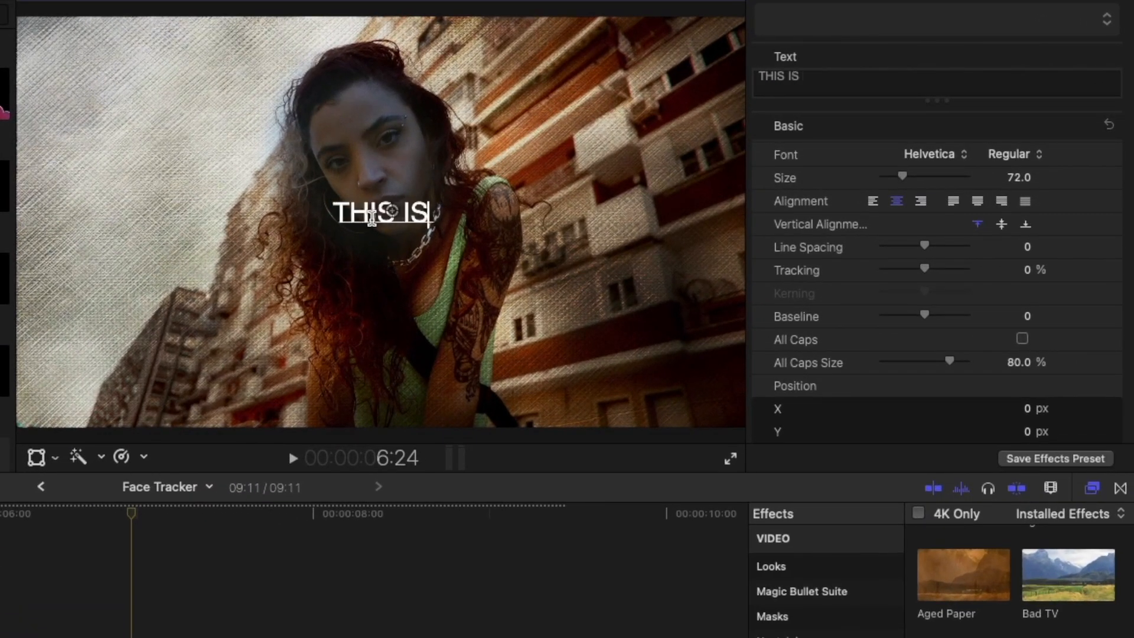
type(" IT")
Set the whole title text to the Roboto font in the Thin style
key("super+a")
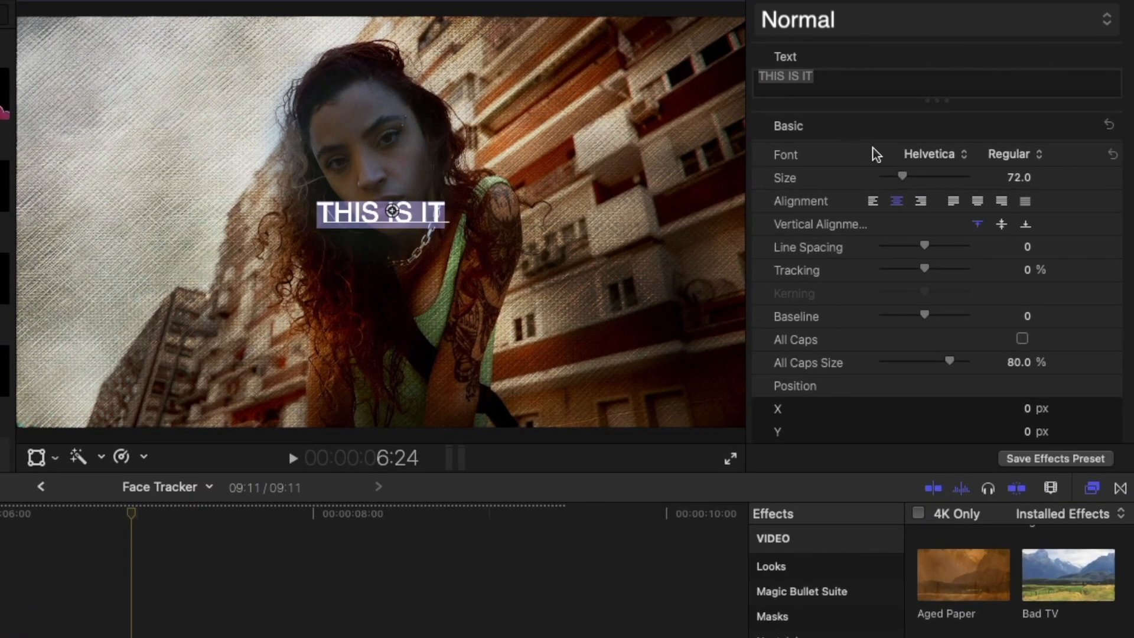
left_click(931, 155)
scroll(971, 405, "down", 8)
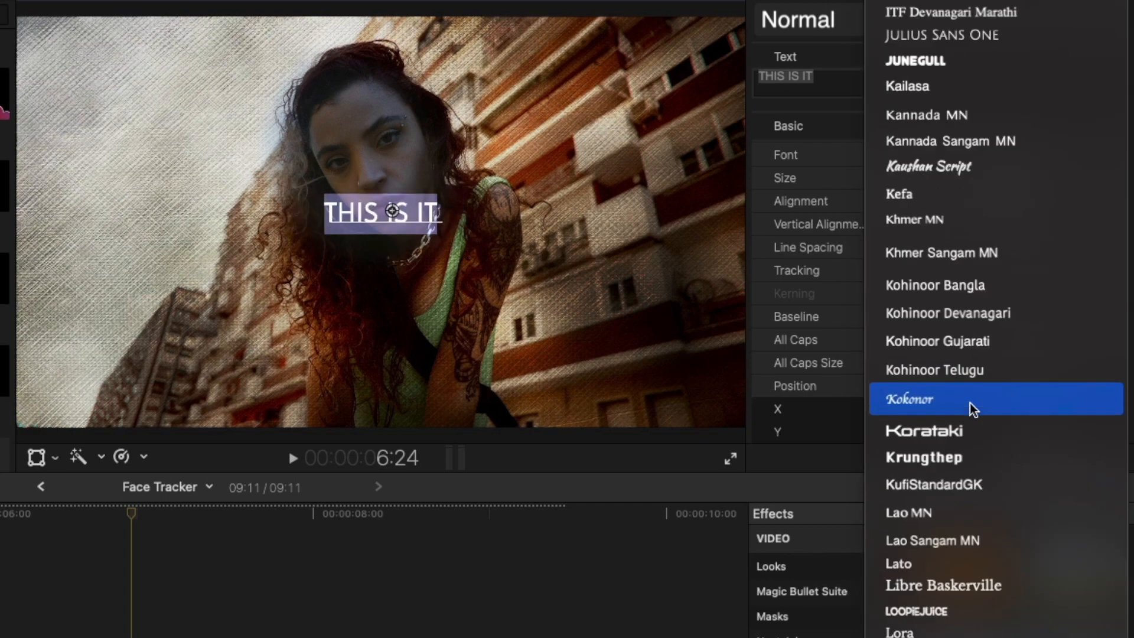
scroll(973, 407, "down", 20)
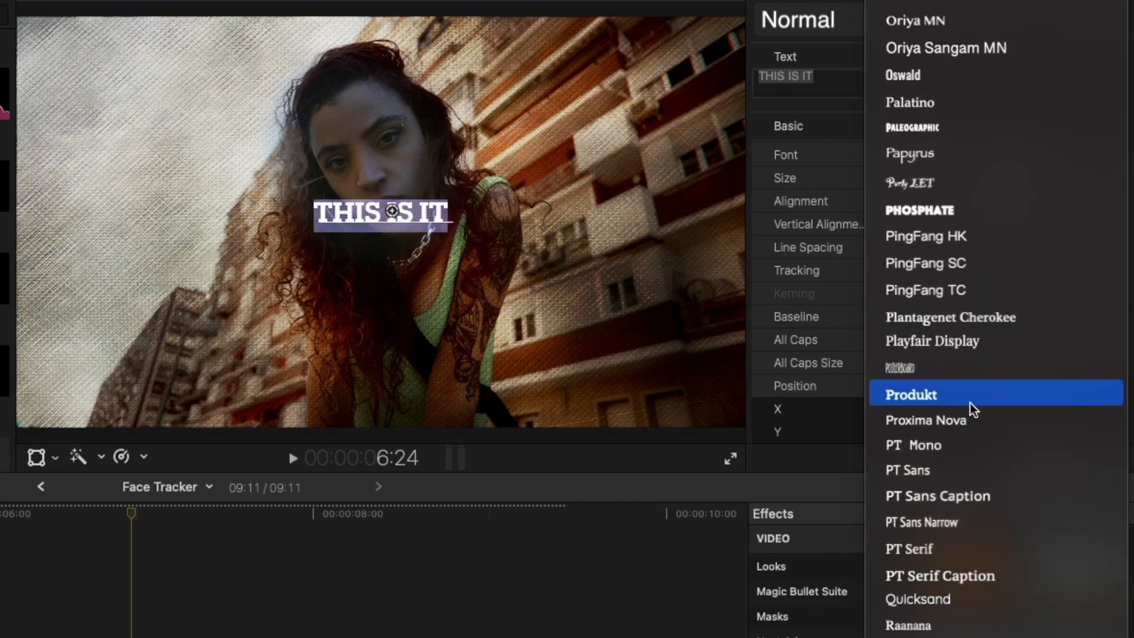
left_click(945, 636)
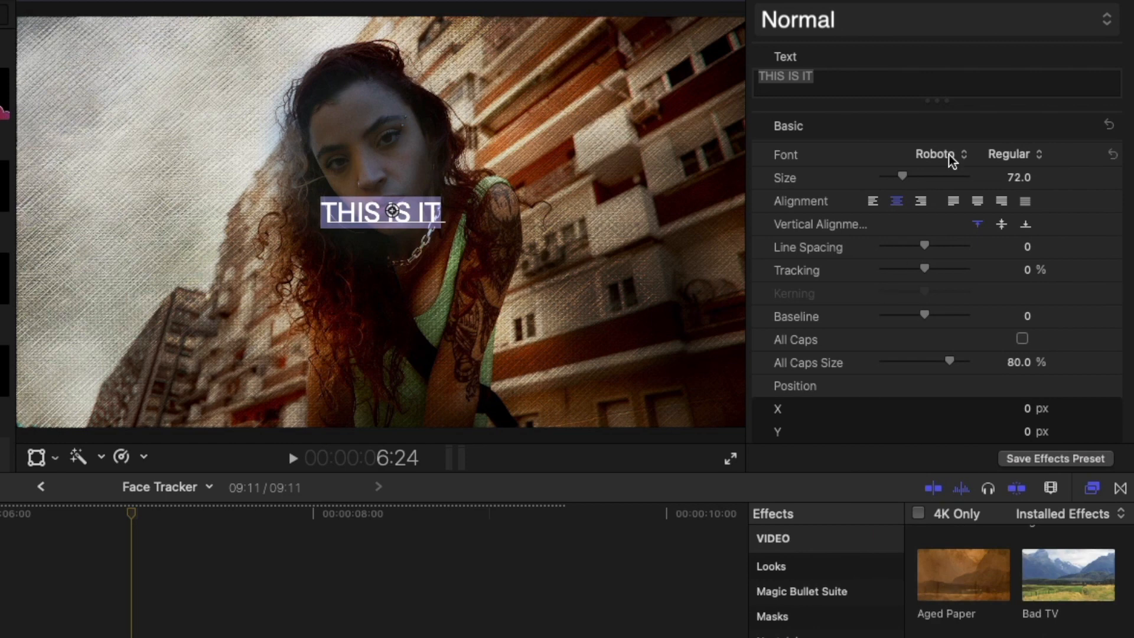
left_click(1027, 157)
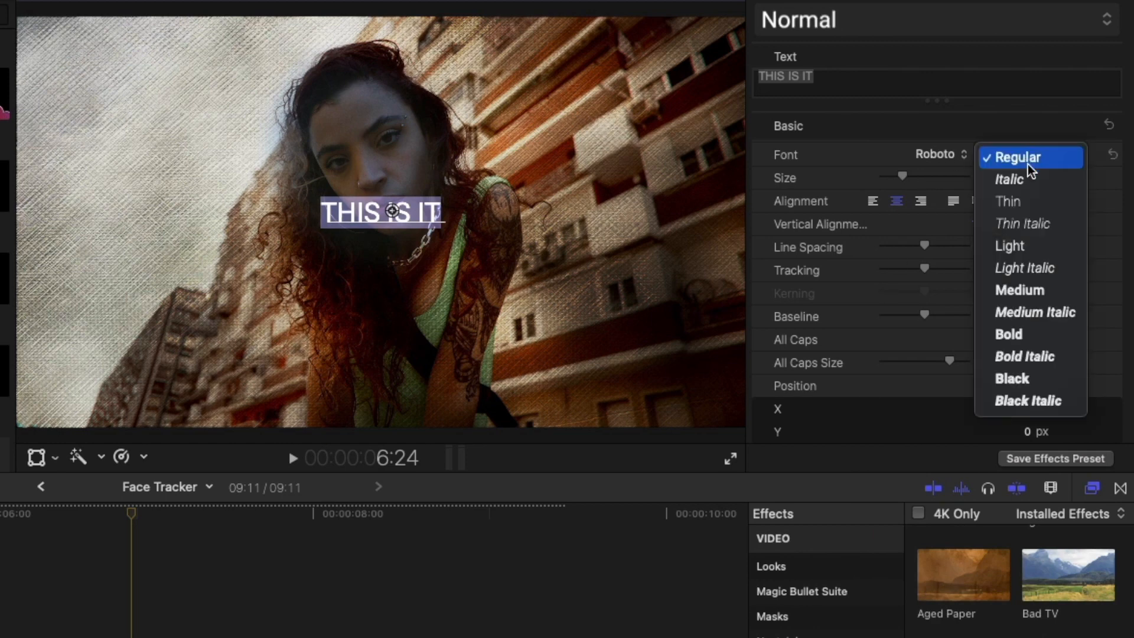
left_click(1022, 203)
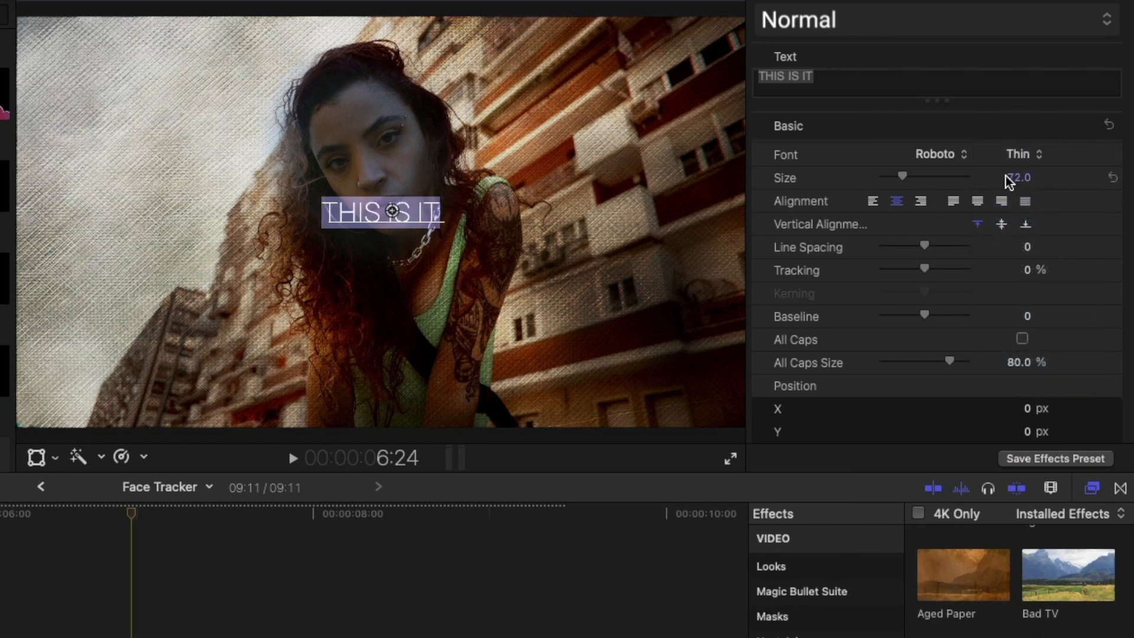
Set the title text's size to 248 and link the title's transform to the clip's existing Face Track
left_click_drag(908, 178, 955, 177)
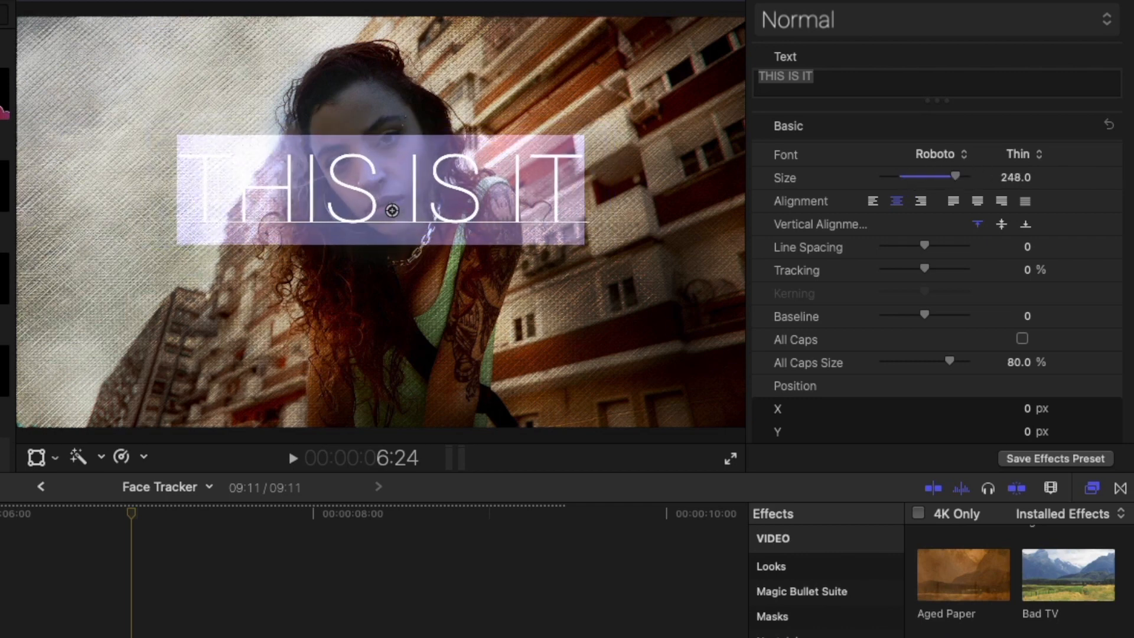
left_click(38, 460)
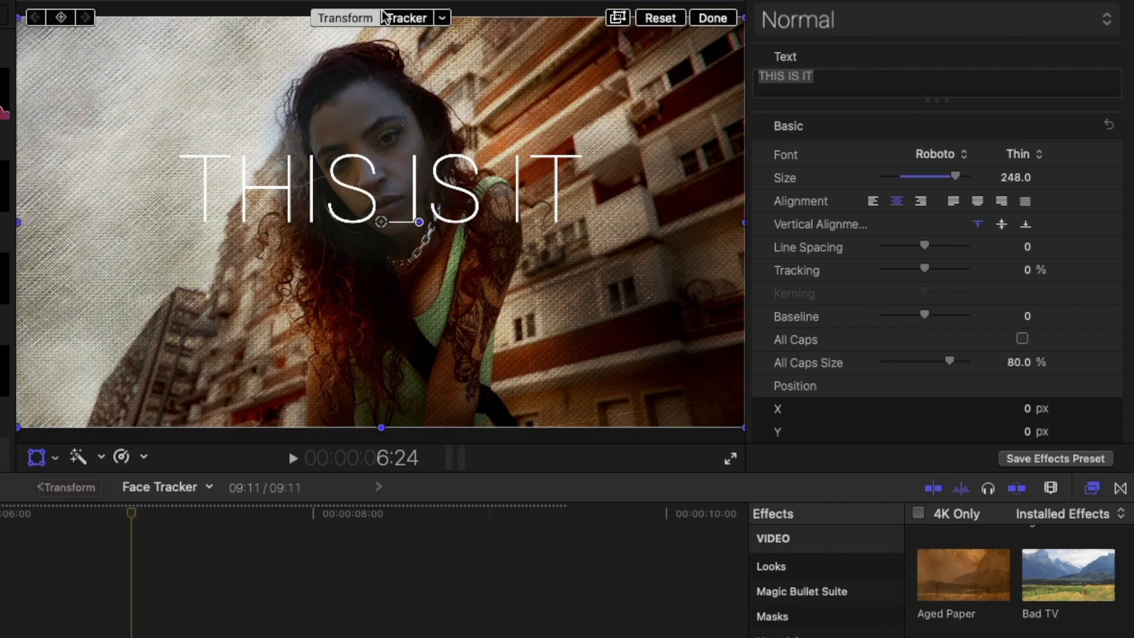
left_click(444, 19)
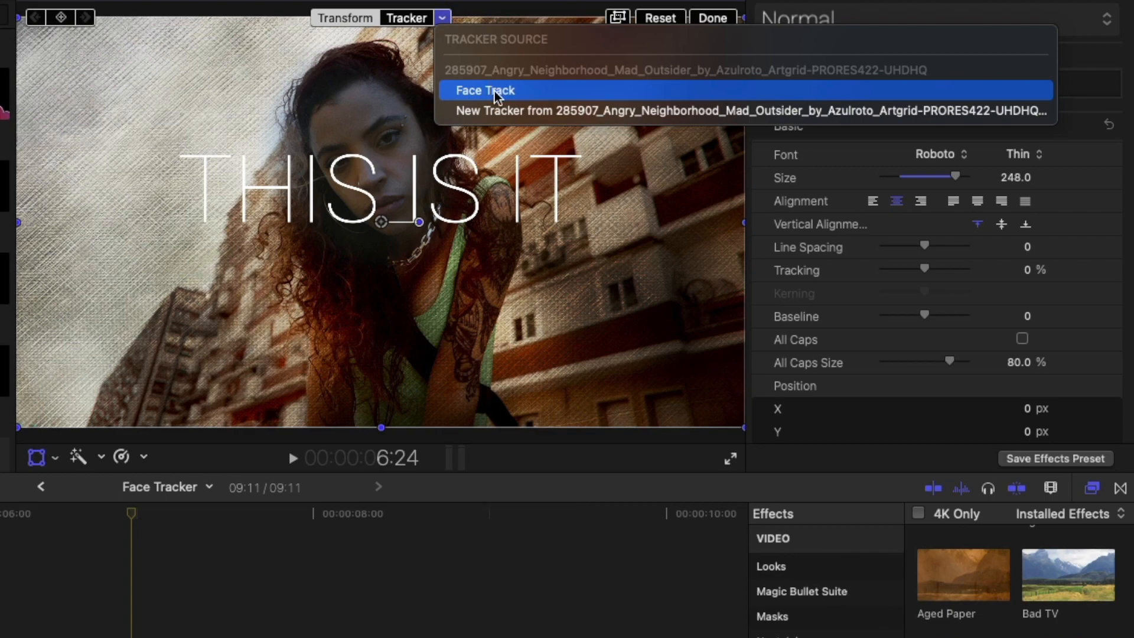
left_click(494, 91)
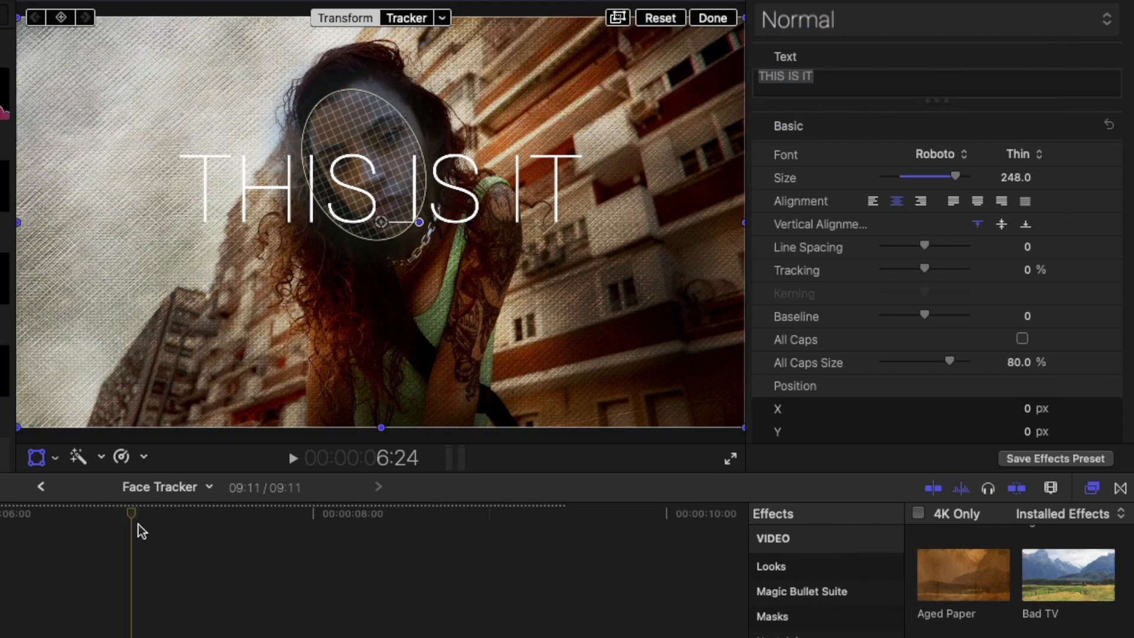
Play back a short stretch of the tracked title and move its text below the face to about X -165 px, Y -324 px
key("space")
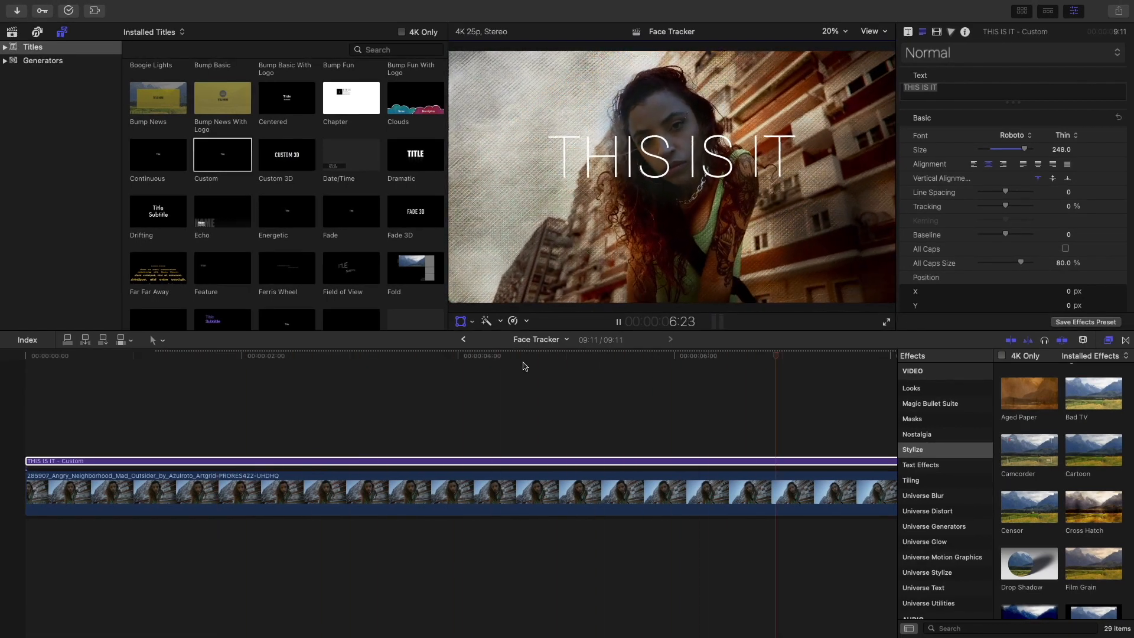
key("space")
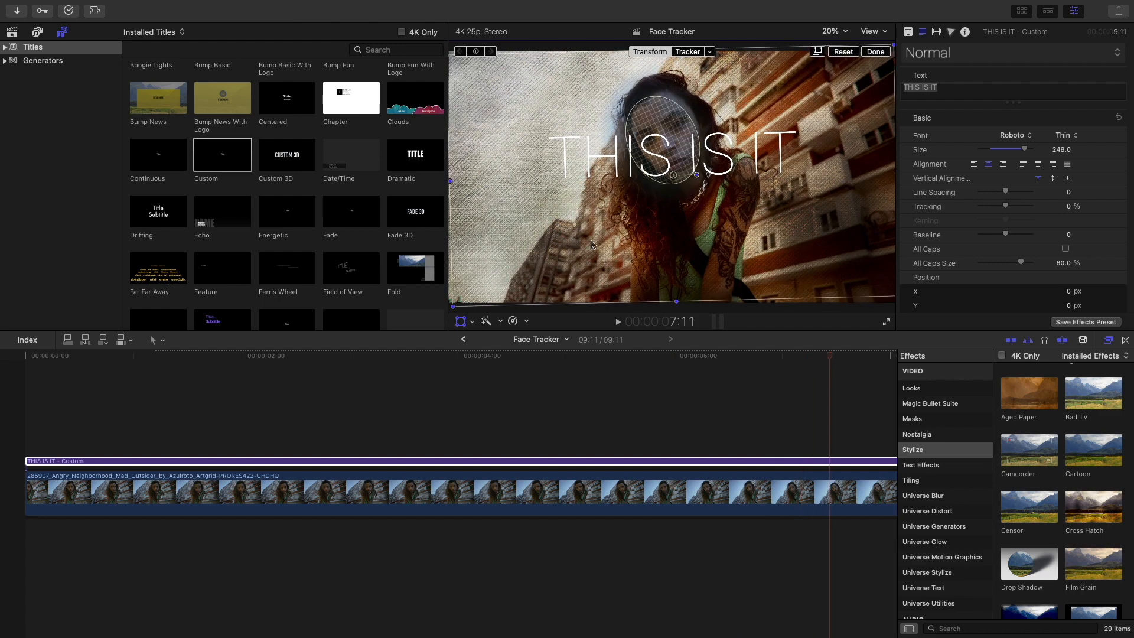
double_click(617, 143)
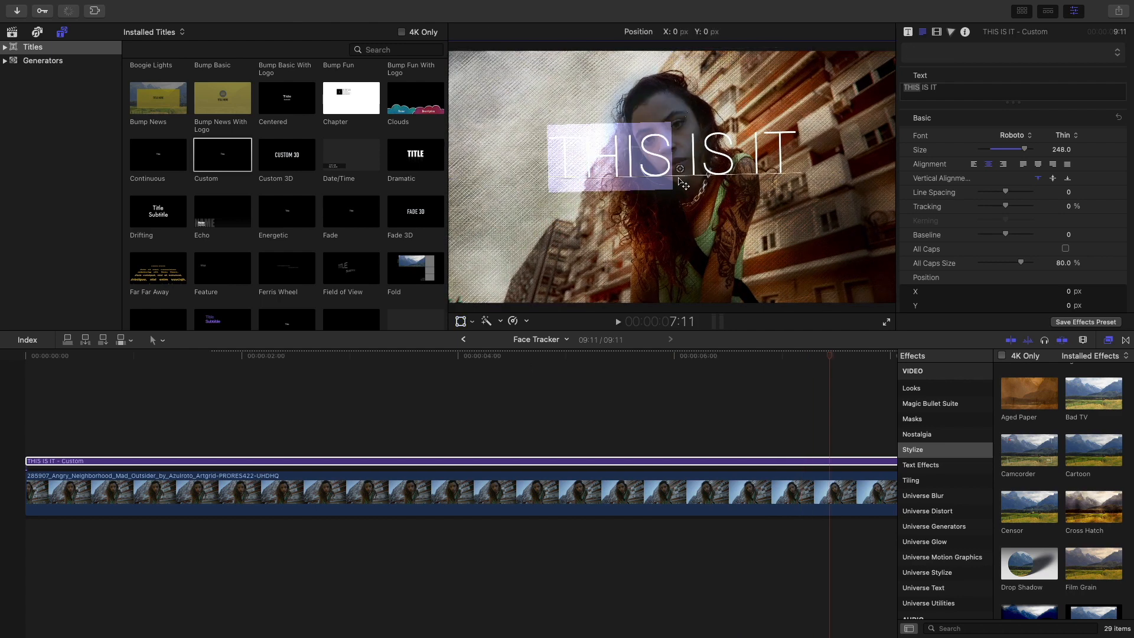
left_click_drag(683, 184, 640, 253)
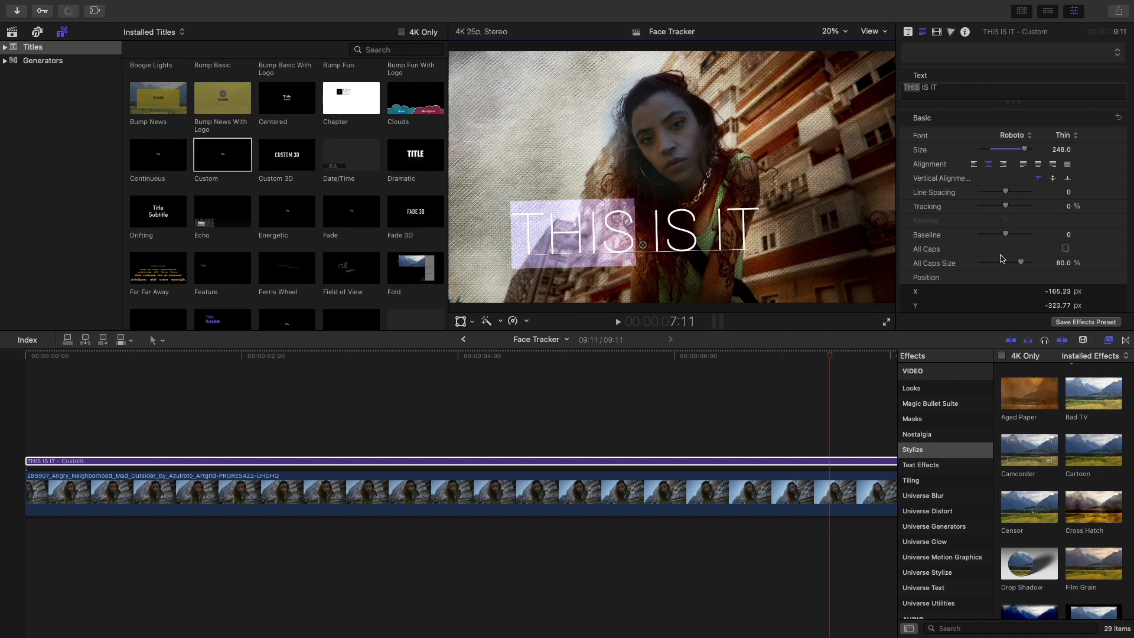
Rotate the title text to -18° around the Z axis and play the project from the beginning
scroll(1001, 258, "down", 10)
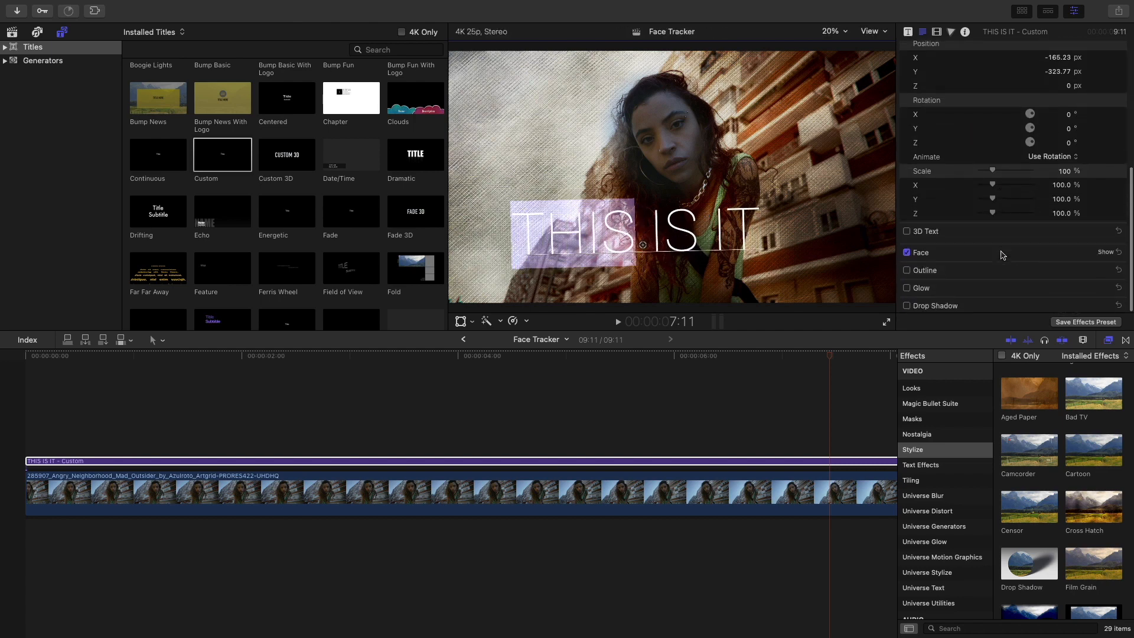
left_click_drag(1063, 142, 1055, 142)
left_click(786, 358)
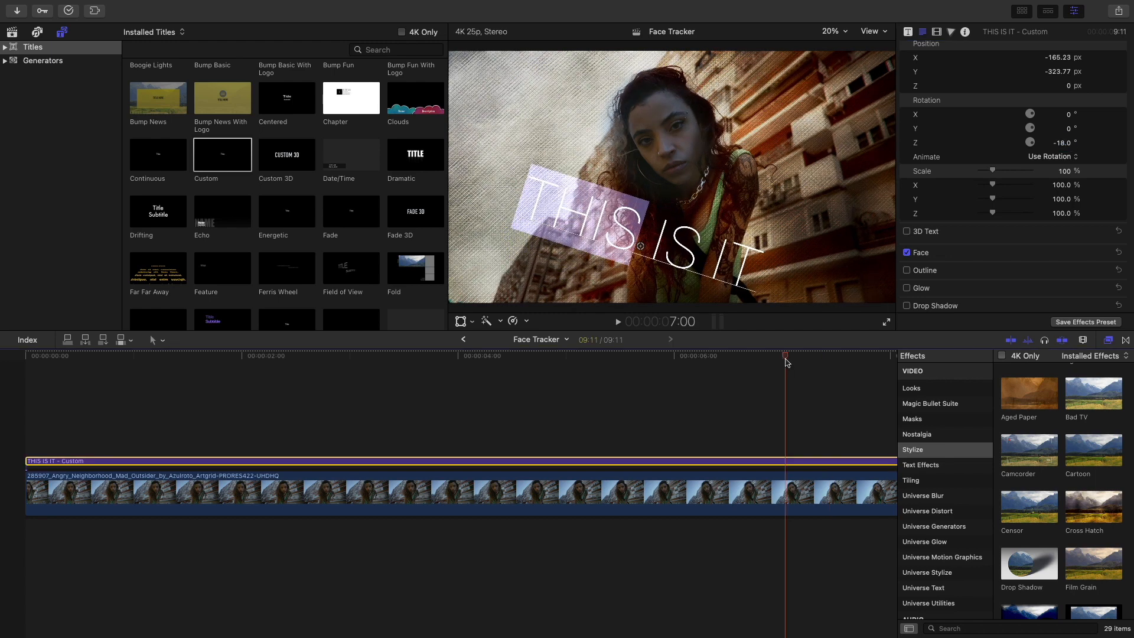
key("Home")
key("space")
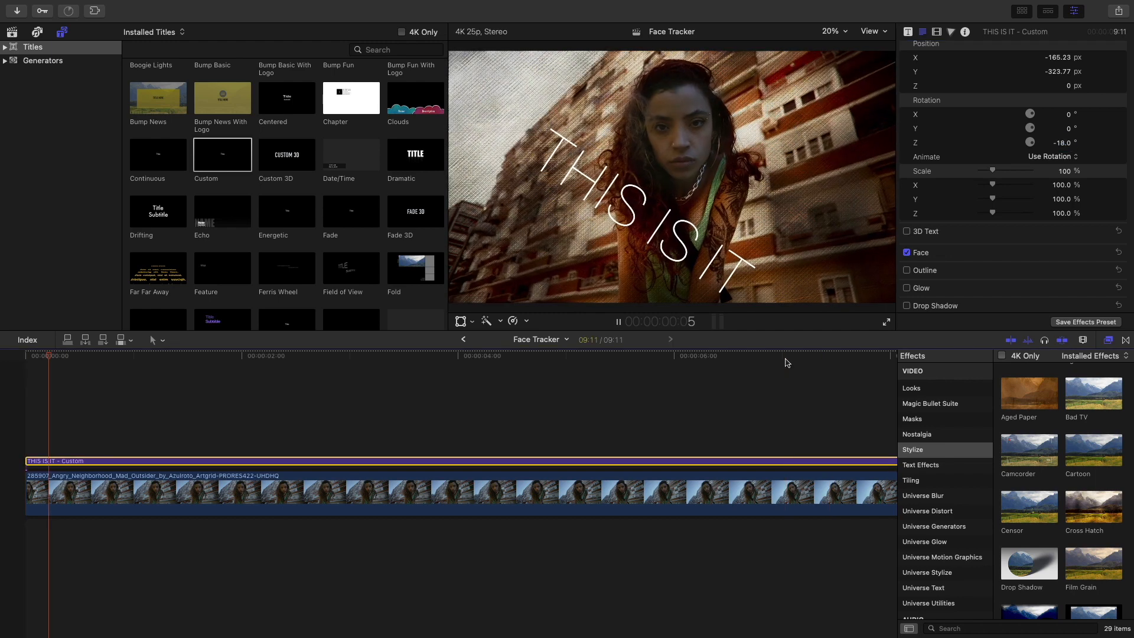